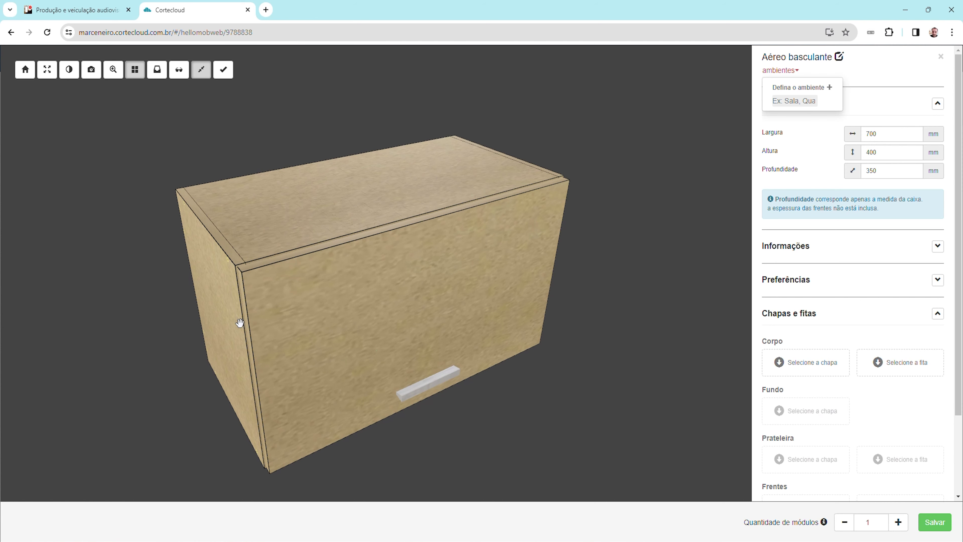
- Examine the Aéreo basculante cabinet's exterior from the front, the top and the back
left_click_drag(388, 358, 370, 339)
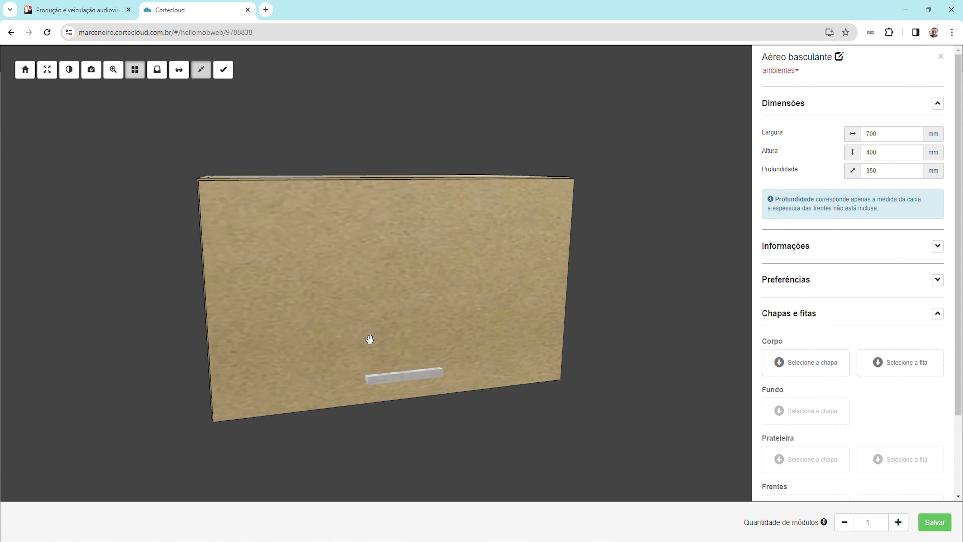
left_click_drag(384, 327, 349, 259)
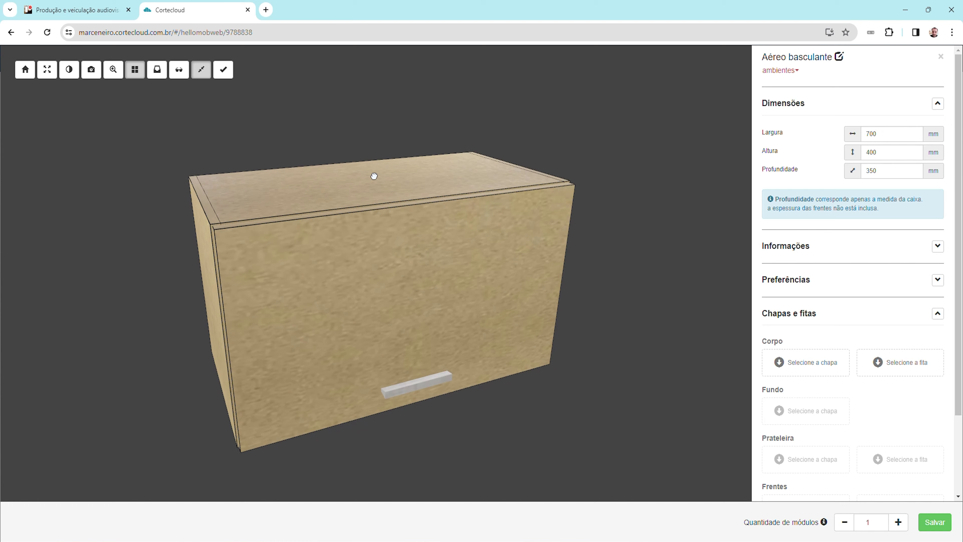
left_click_drag(374, 176, 431, 178)
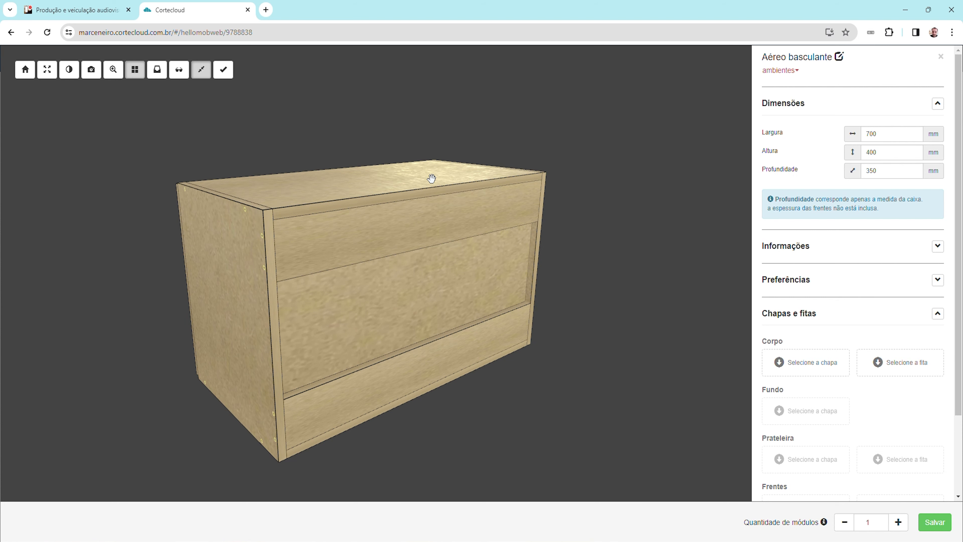
left_click_drag(315, 278, 475, 346)
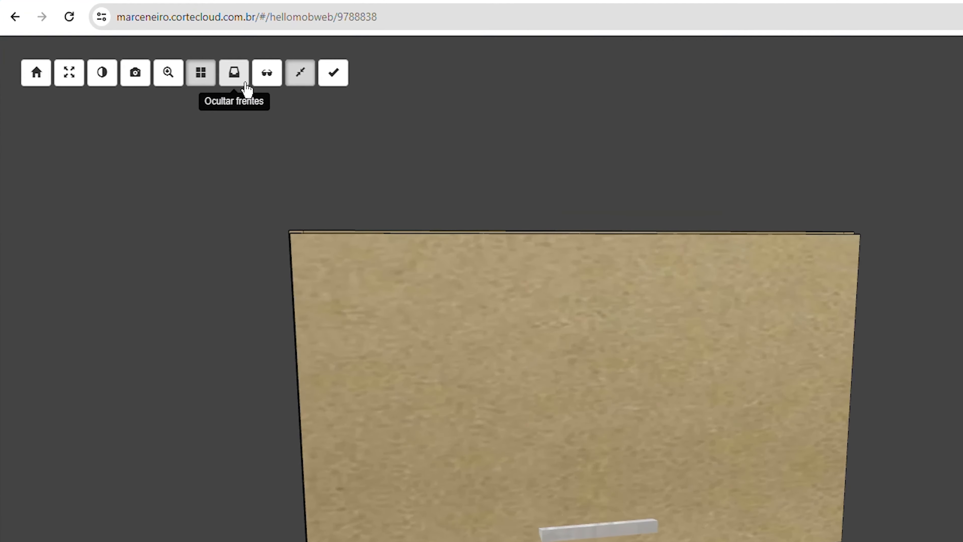
- Hide the fronts of the Aéreo basculante to examine its shelf, hinges and lift arms, and close the module
left_click(157, 69)
left_click_drag(589, 394, 369, 280)
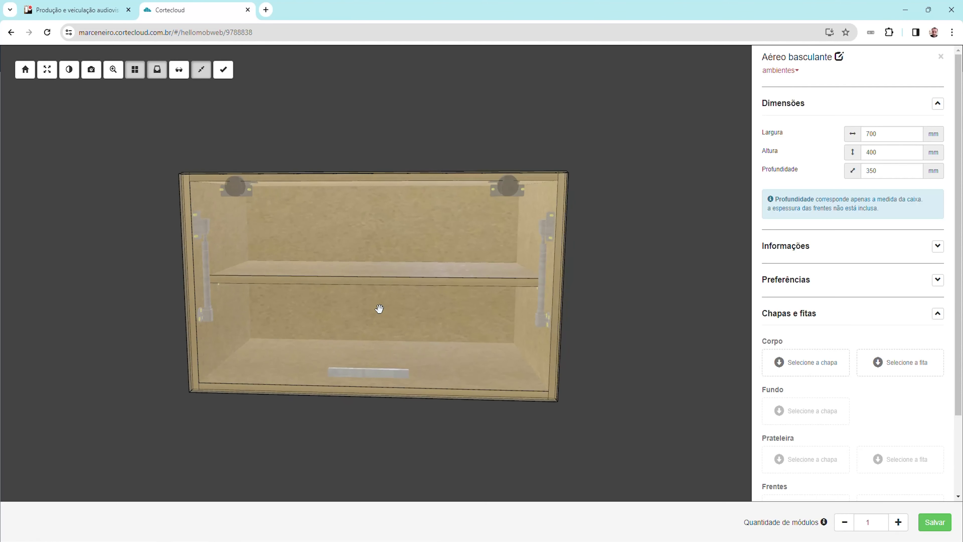
left_click_drag(290, 306, 511, 248)
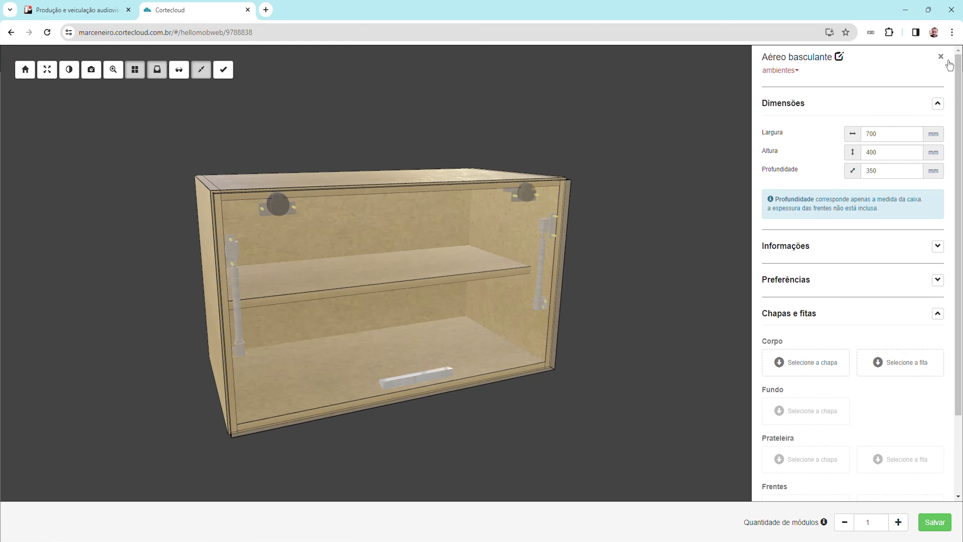
left_click(948, 60)
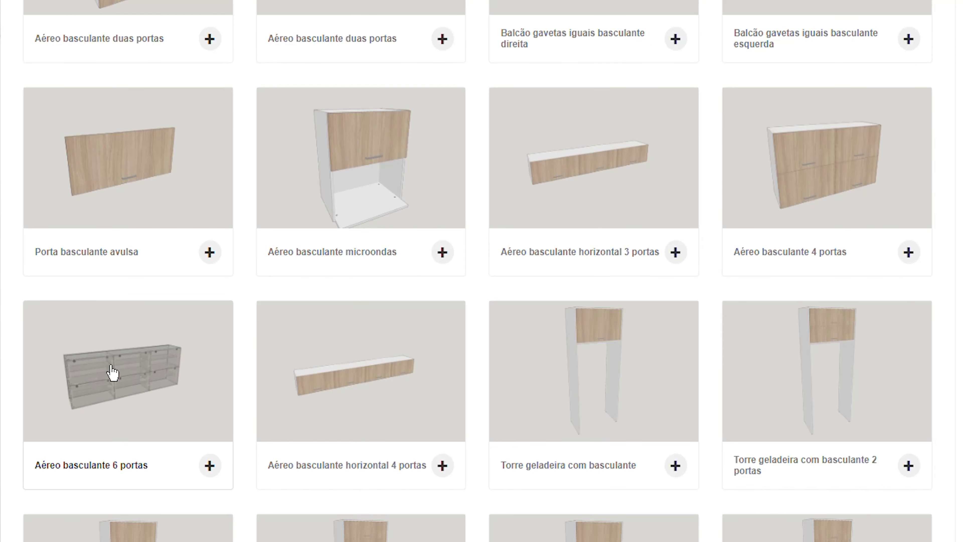
- Open the Aéreo basculante 6 portas module from the library and examine its front and back
left_click(112, 373)
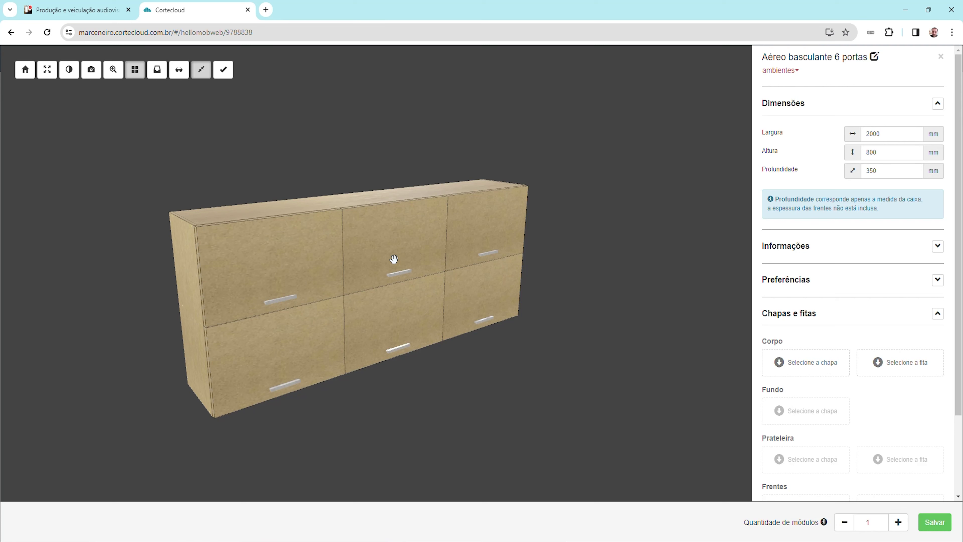
left_click_drag(395, 251, 343, 291)
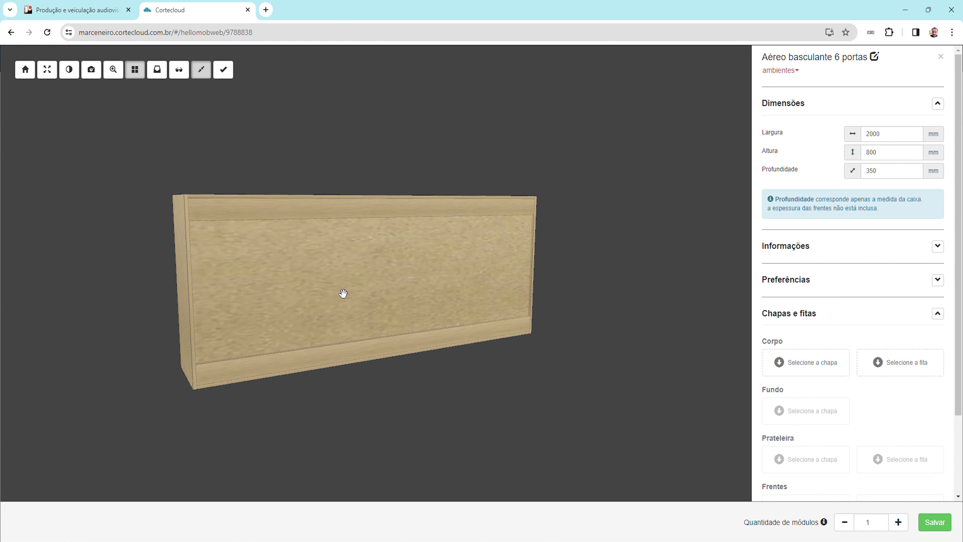
left_click_drag(258, 314, 389, 316)
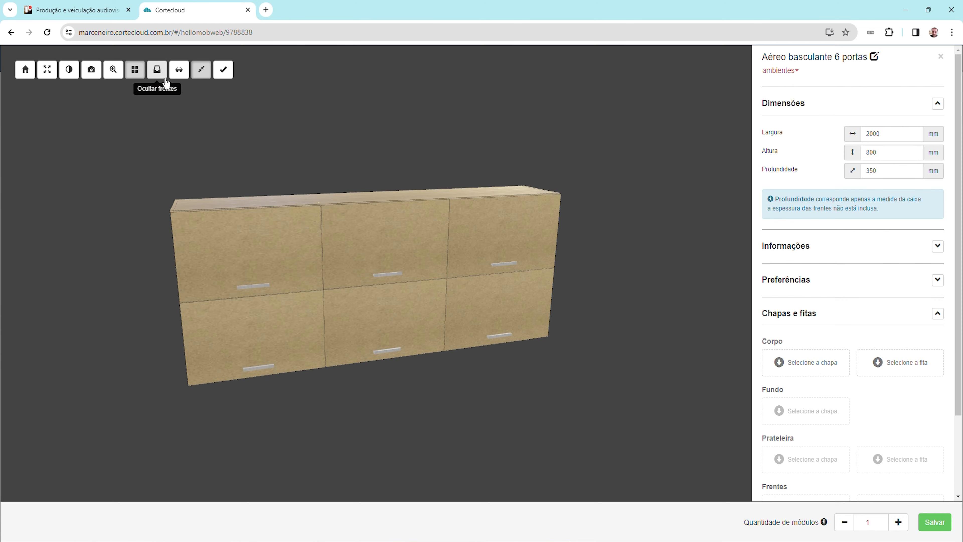
- Hide the fronts of the six-door cabinet and examine the shelves, hinges and lift arms in its compartments
left_click(157, 69)
scroll(246, 246, "up", 5)
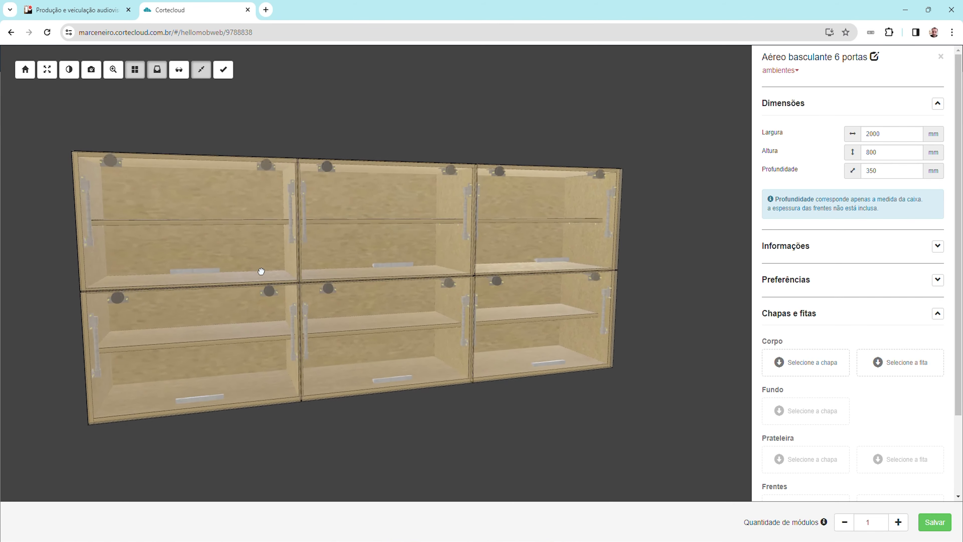
left_click_drag(271, 268, 303, 228)
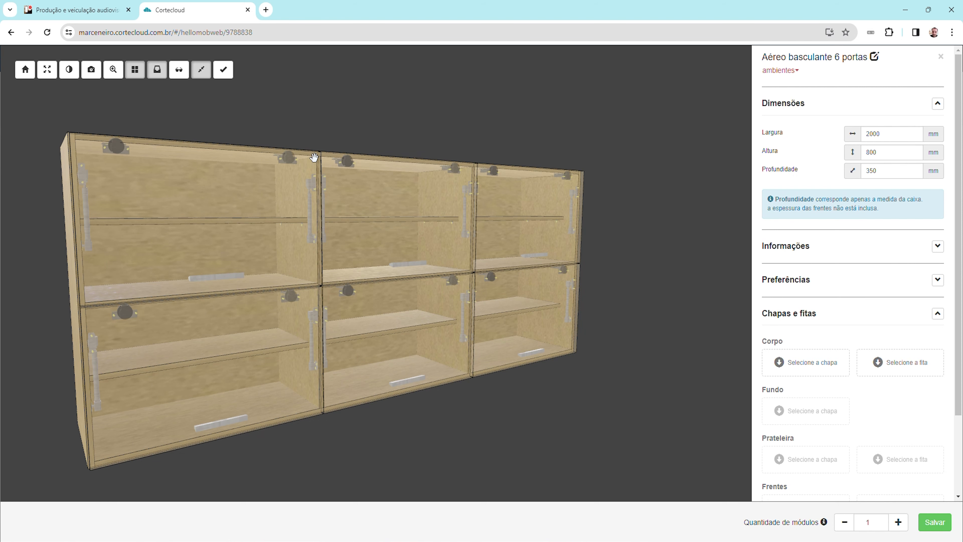
left_click_drag(485, 221, 256, 327)
left_click_drag(411, 295, 404, 295)
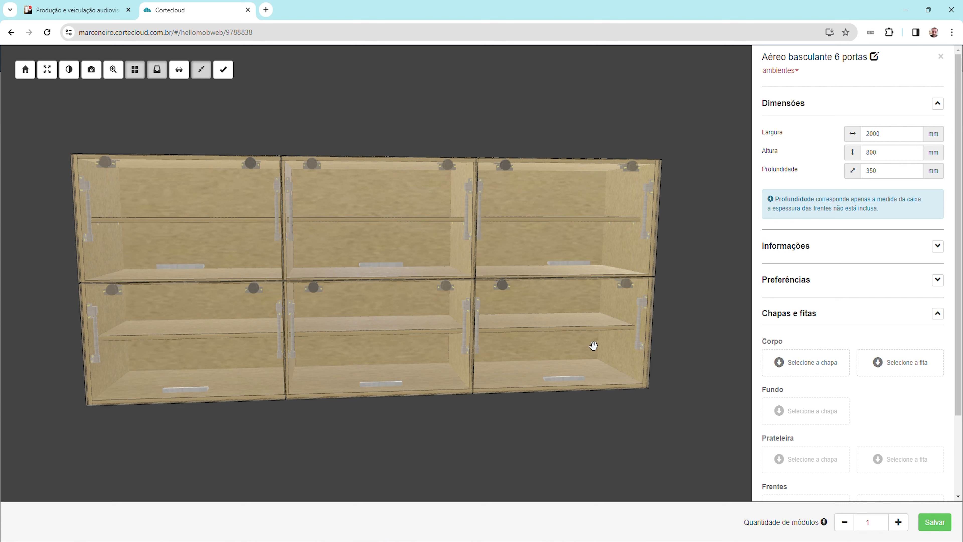
left_click_drag(347, 339, 304, 325)
left_click_drag(301, 365, 309, 345)
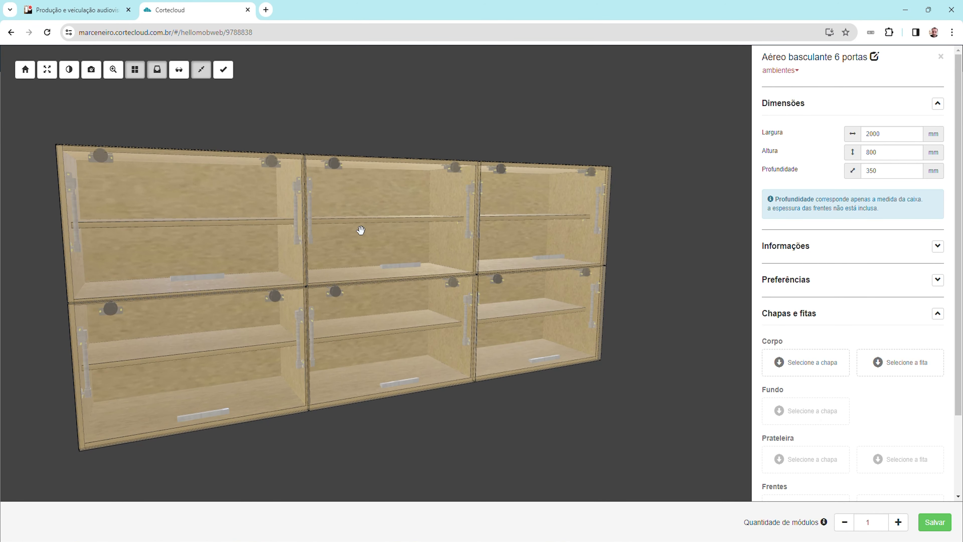
mouse_move(276, 297)
left_mouse_down()
mouse_move(342, 300)
mouse_move(275, 304)
left_mouse_up()
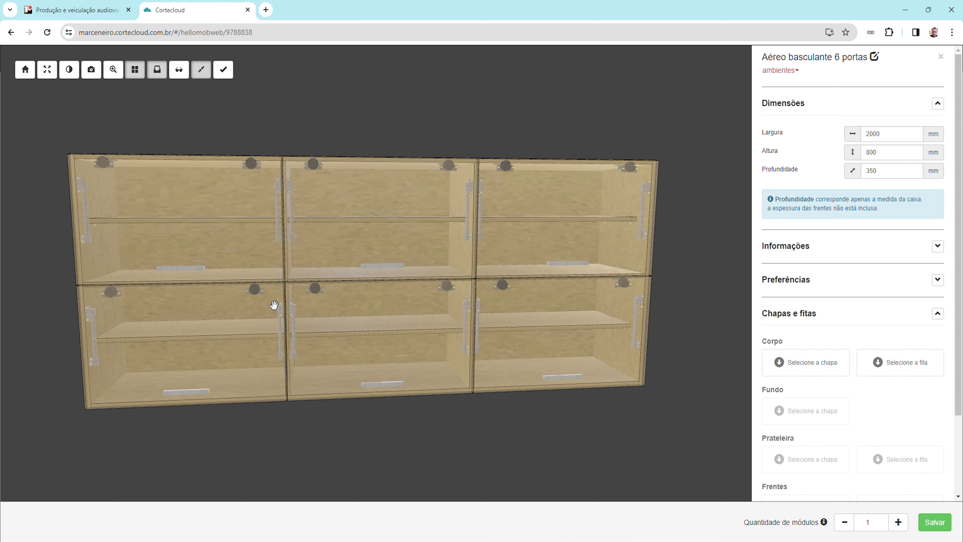
left_click_drag(181, 308, 221, 308)
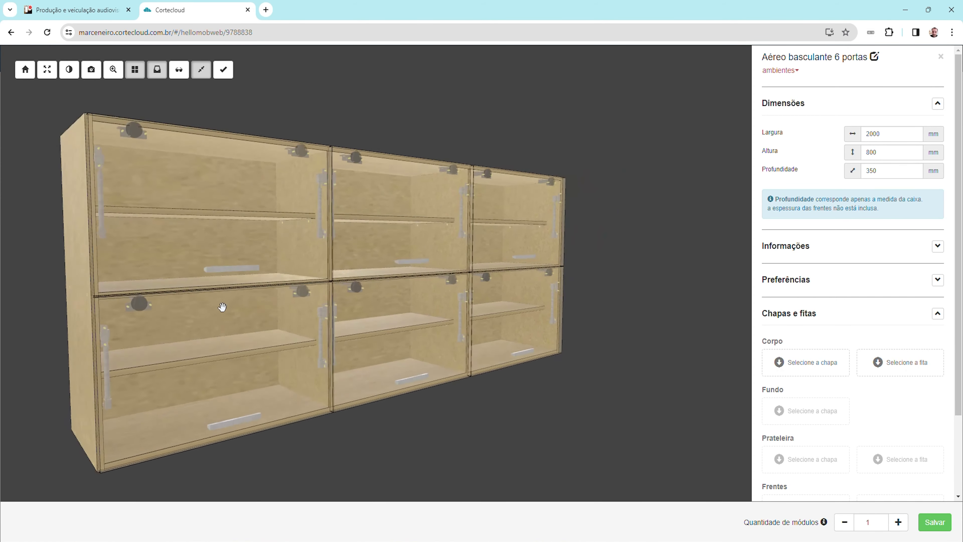
- Show the six-door cabinet's fronts to examine the doors and handles from outside, and hide them again
left_click(157, 69)
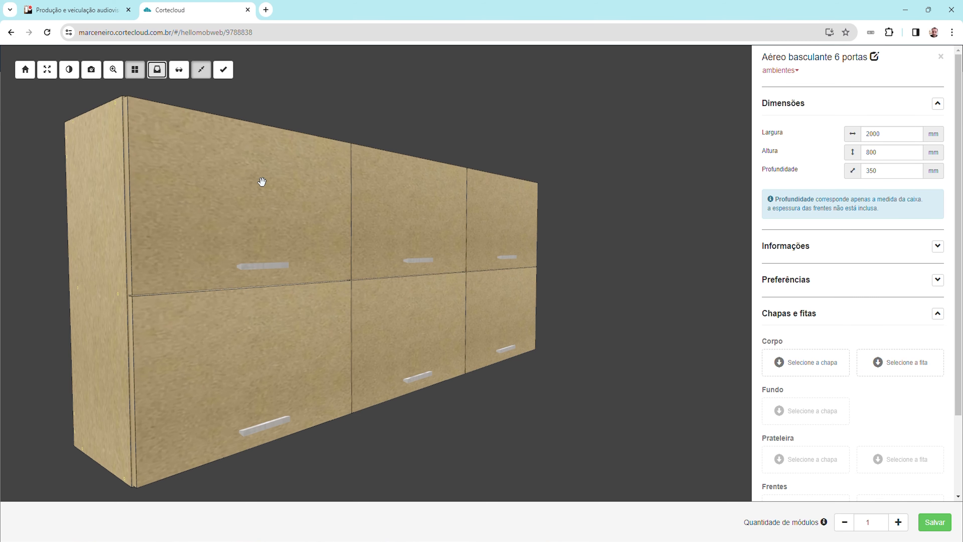
left_click_drag(540, 298, 337, 409)
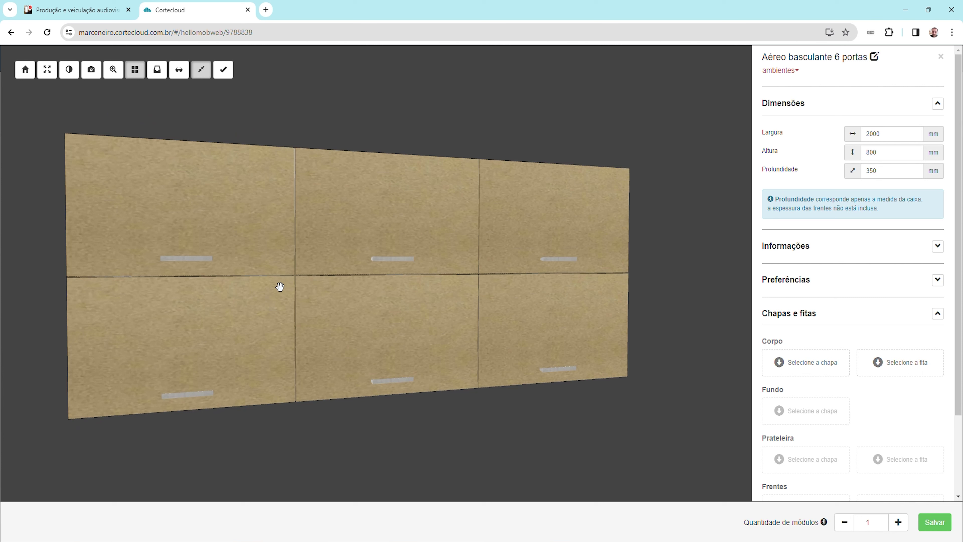
left_click(157, 69)
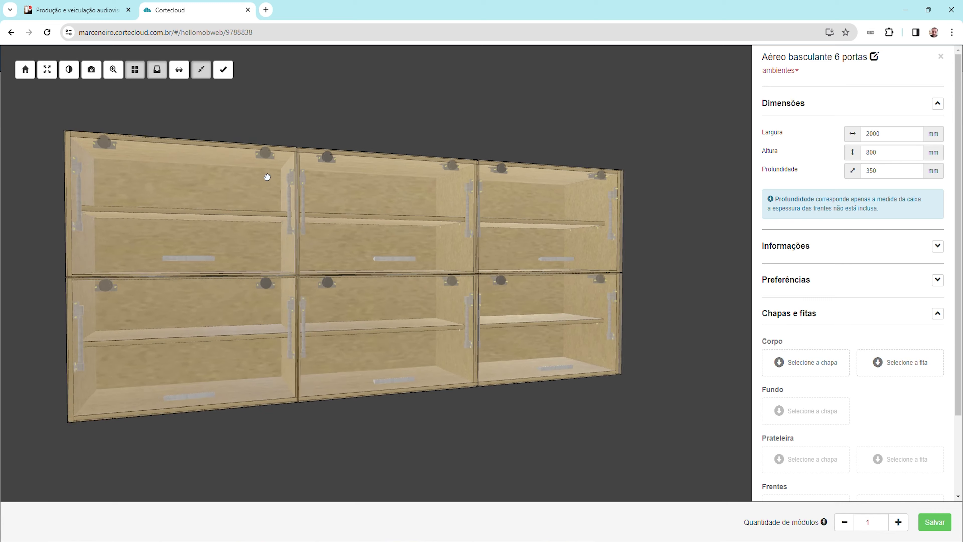
- Examine the six-door cabinet's interior from the front, above and an oblique angle, and close the module
left_click_drag(267, 177, 327, 335)
left_click_drag(321, 396, 261, 311)
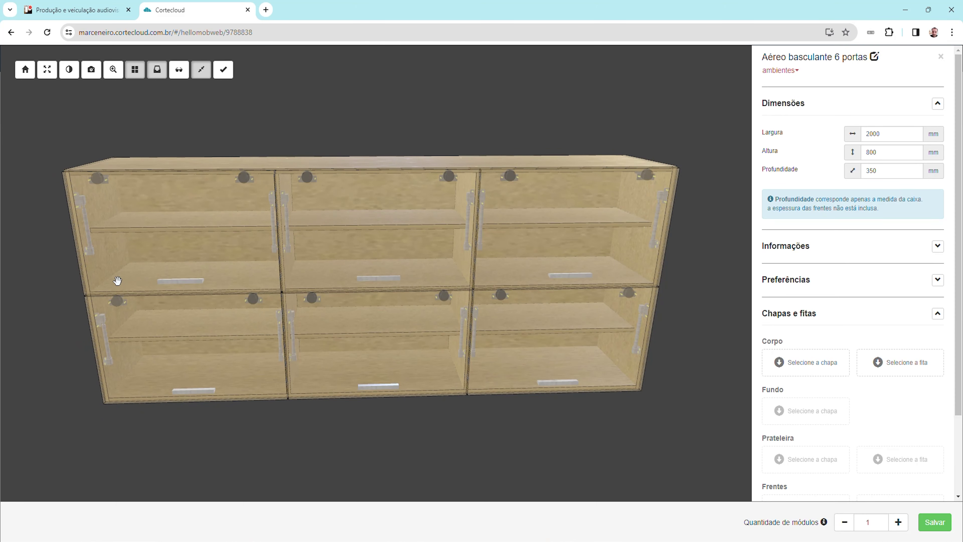
left_click_drag(116, 280, 292, 297)
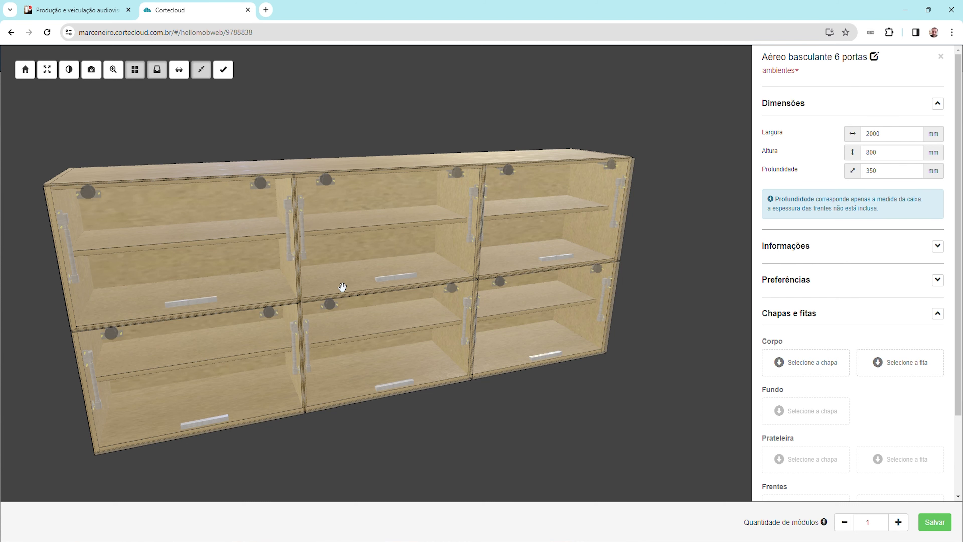
left_click_drag(552, 269, 191, 285)
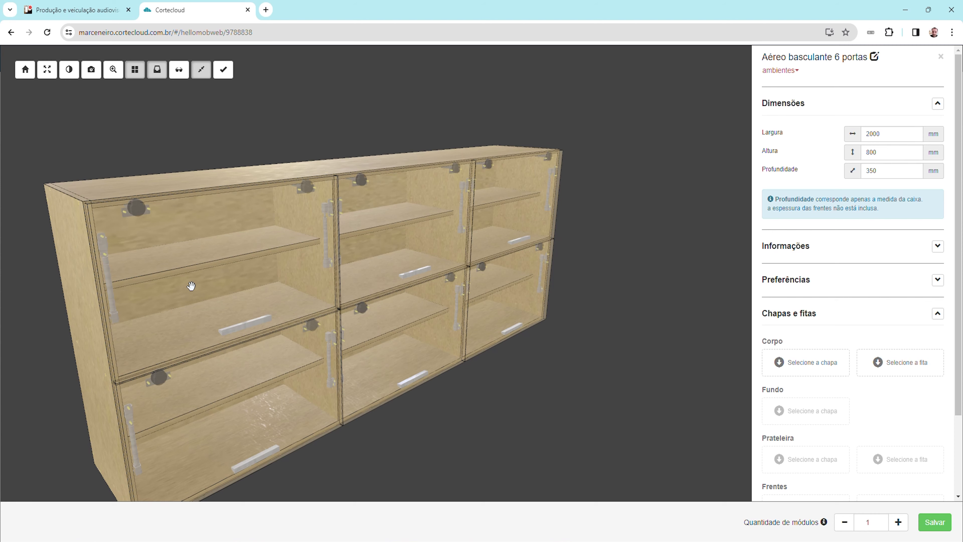
left_click_drag(185, 288, 264, 290)
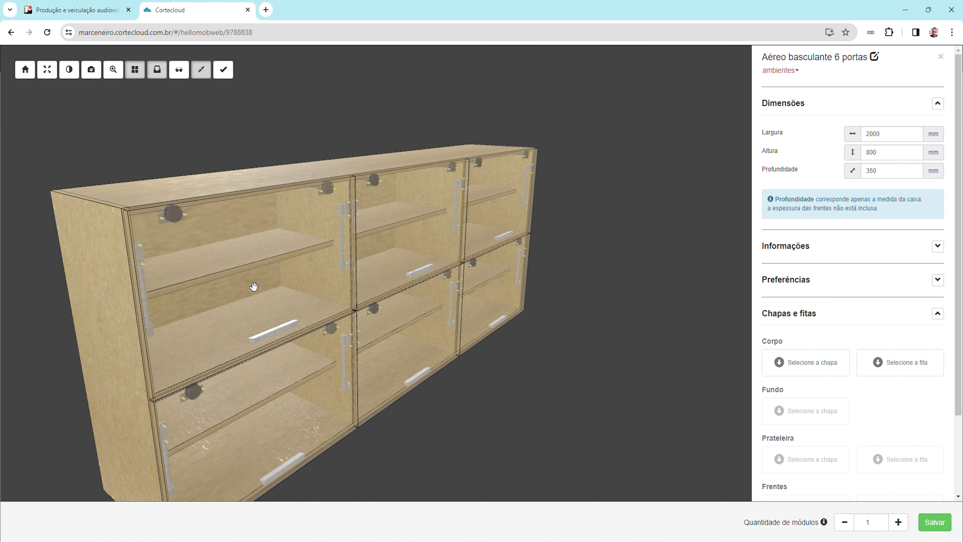
left_click_drag(253, 286, 334, 300)
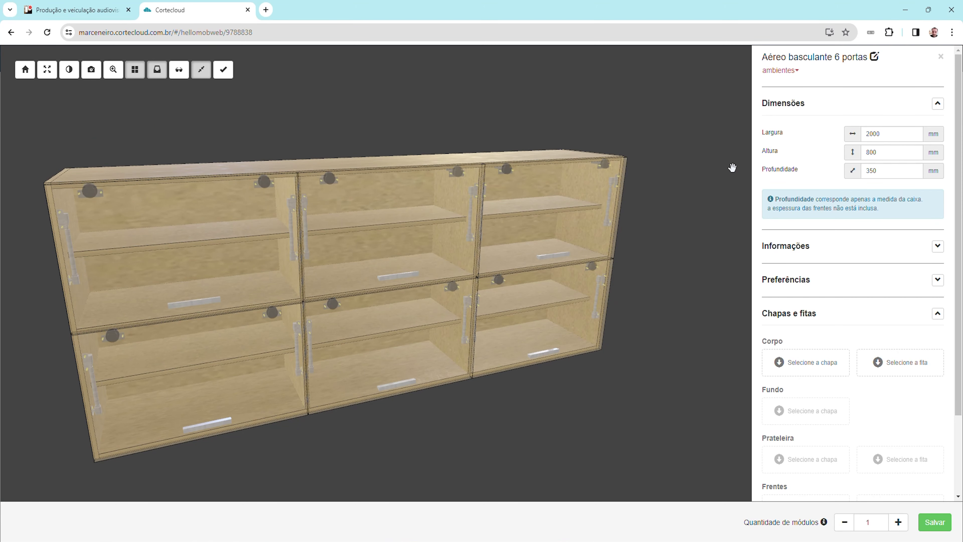
left_click(941, 57)
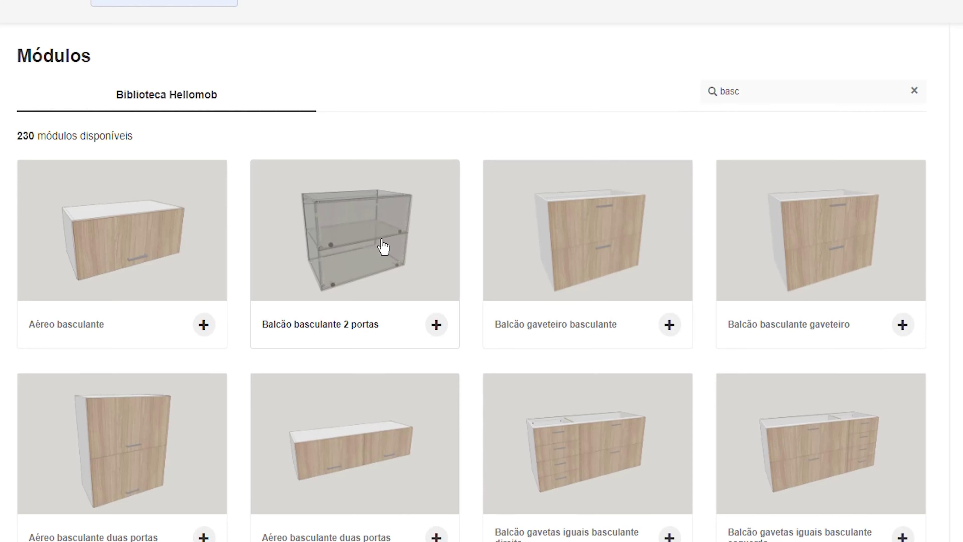
- Open the Balcão basculante 2 portas module from the library and examine its exterior from above and below
left_click(383, 246)
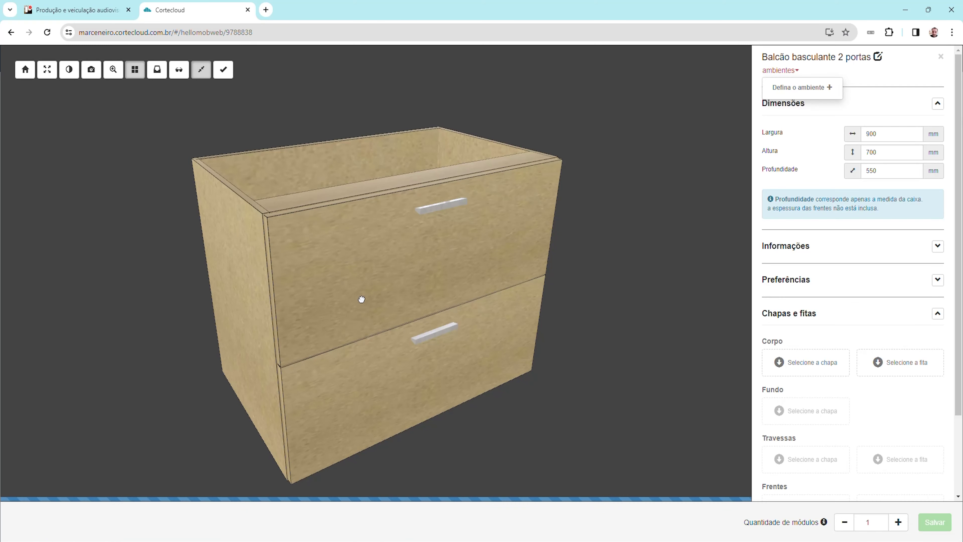
left_click_drag(362, 300, 363, 239)
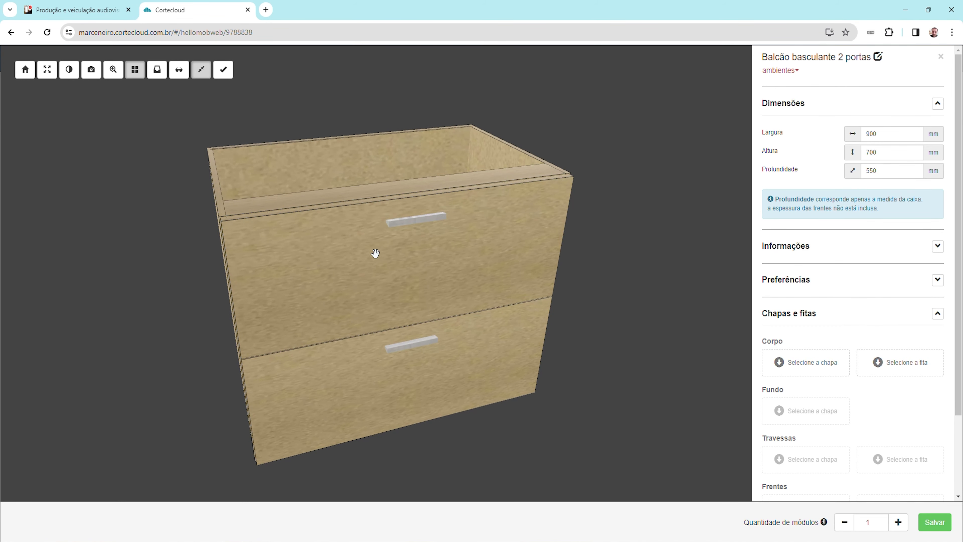
left_click_drag(397, 252, 192, 105)
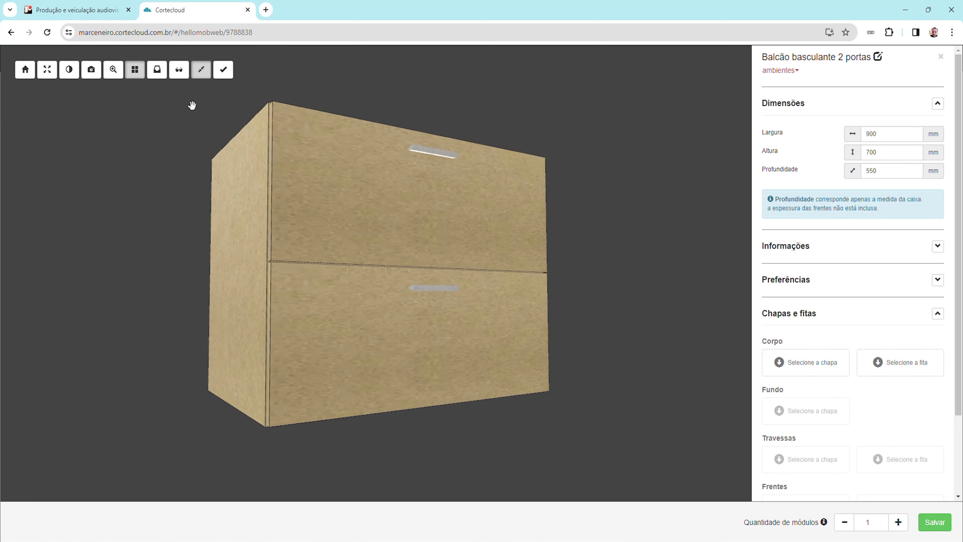
- Hide the fronts of the Balcão basculante 2 portas and examine the hinges and lift arms of both compartments
left_click(163, 81)
left_click_drag(405, 231, 464, 259)
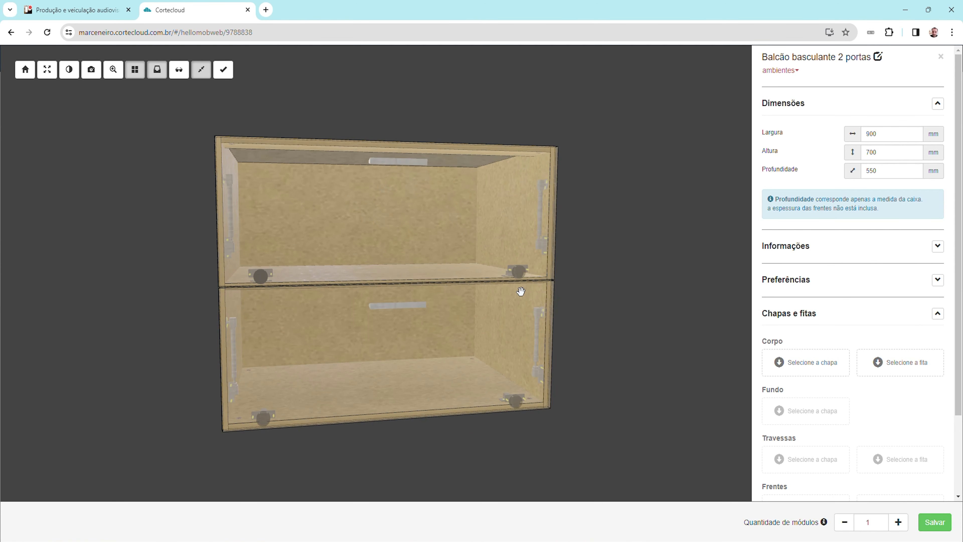
left_click_drag(519, 289, 386, 273)
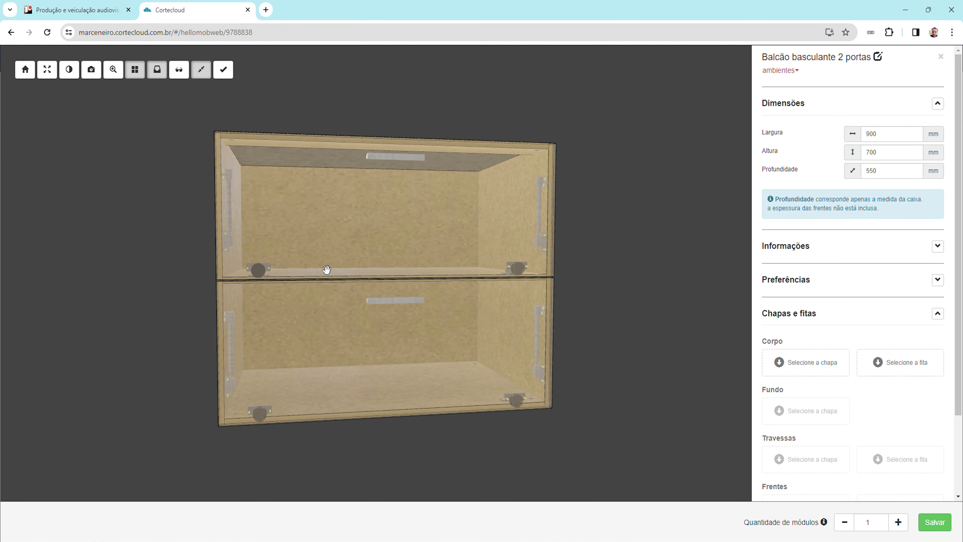
left_click_drag(506, 263, 329, 309)
left_click_drag(497, 297, 272, 422)
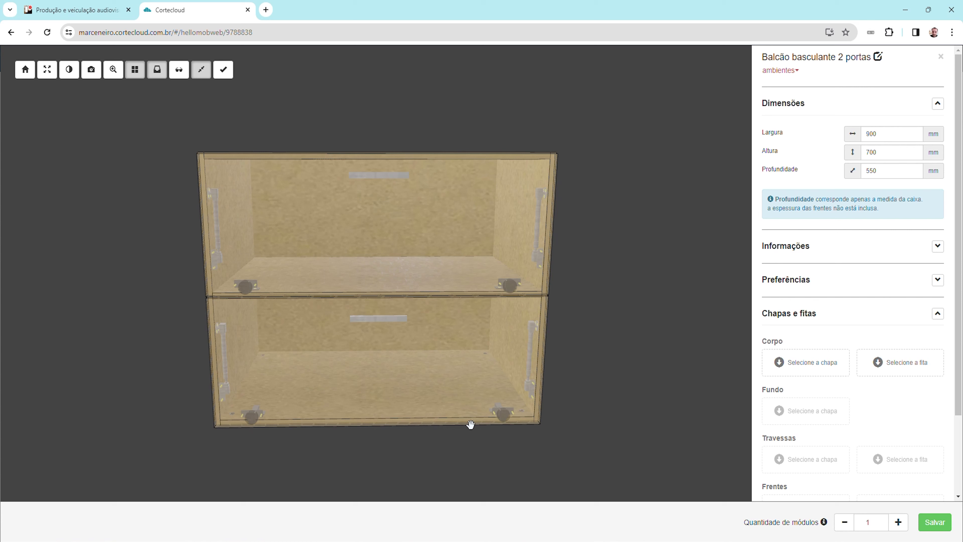